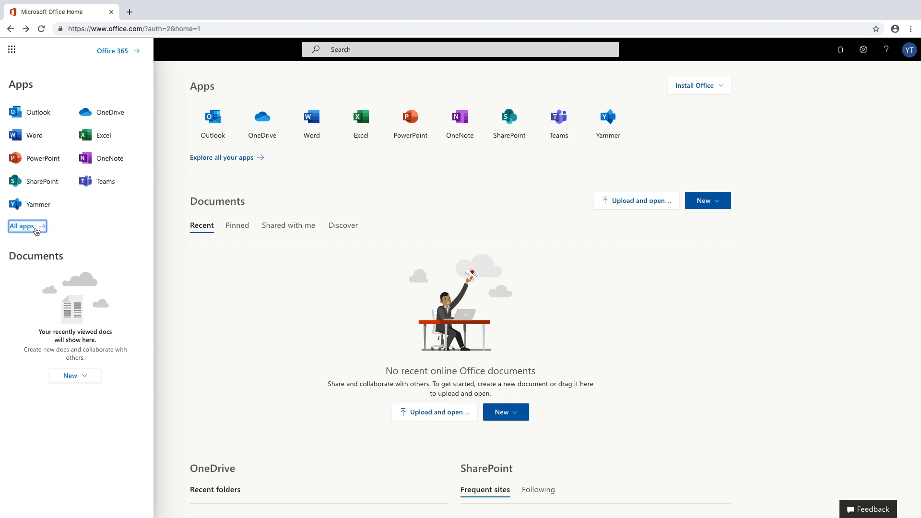
Launch Microsoft Forms from the All apps list in Office Home.
click(22, 226)
scroll(24, 283, down, 3)
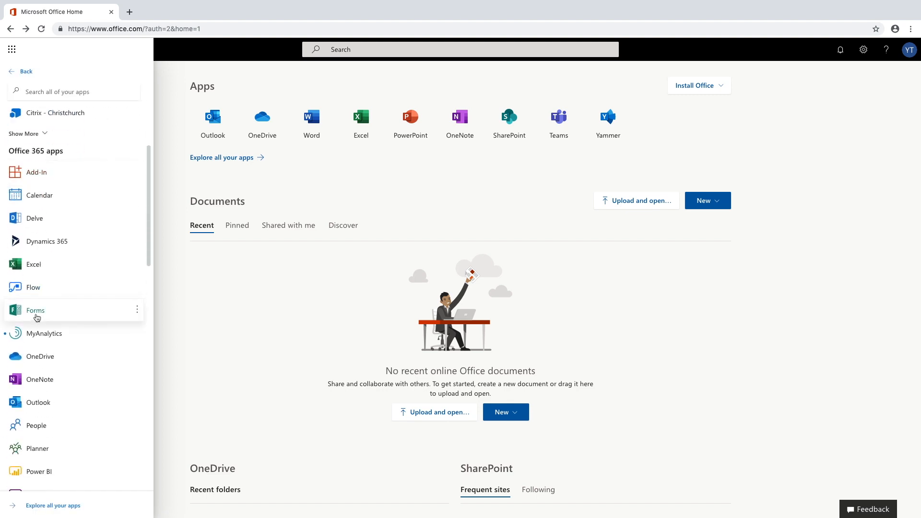
click(36, 315)
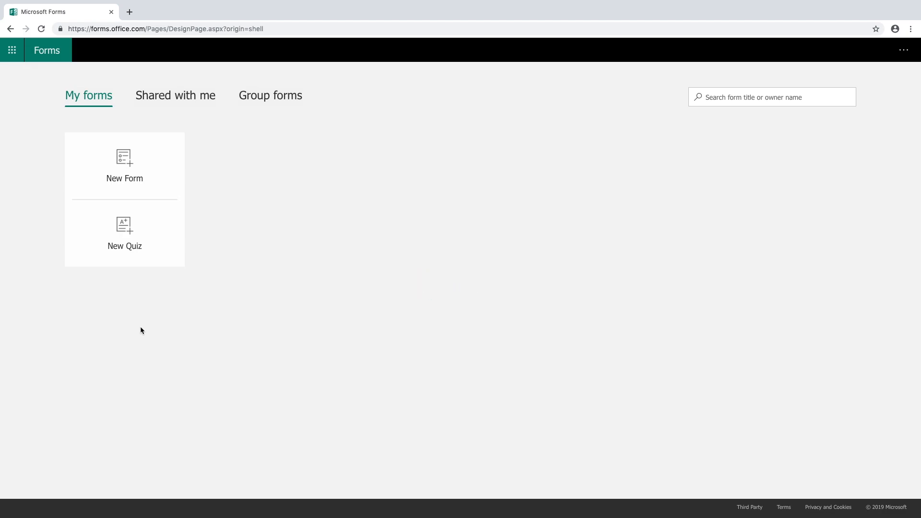
Check Shared with me, then create a new blank form from My forms.
click(164, 102)
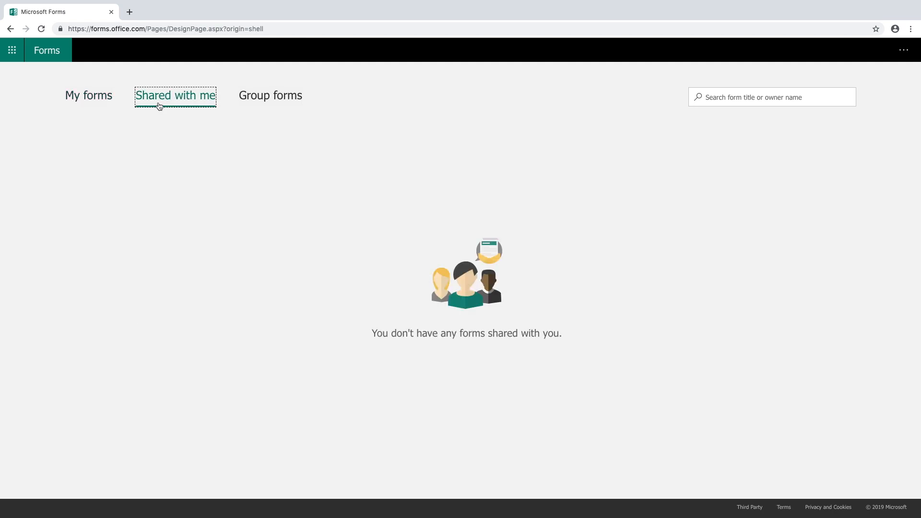
click(98, 96)
click(123, 164)
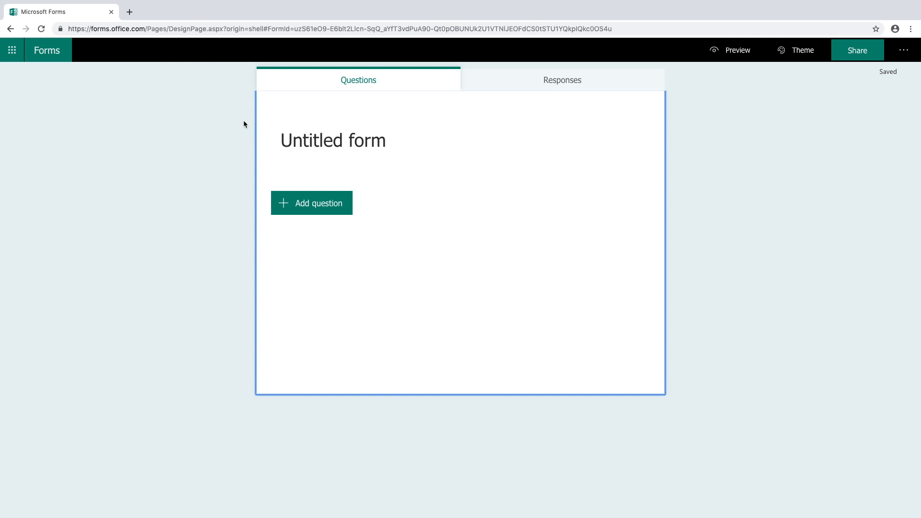
Title the form 'I want to know your details!' with the team-contact description.
click(323, 146)
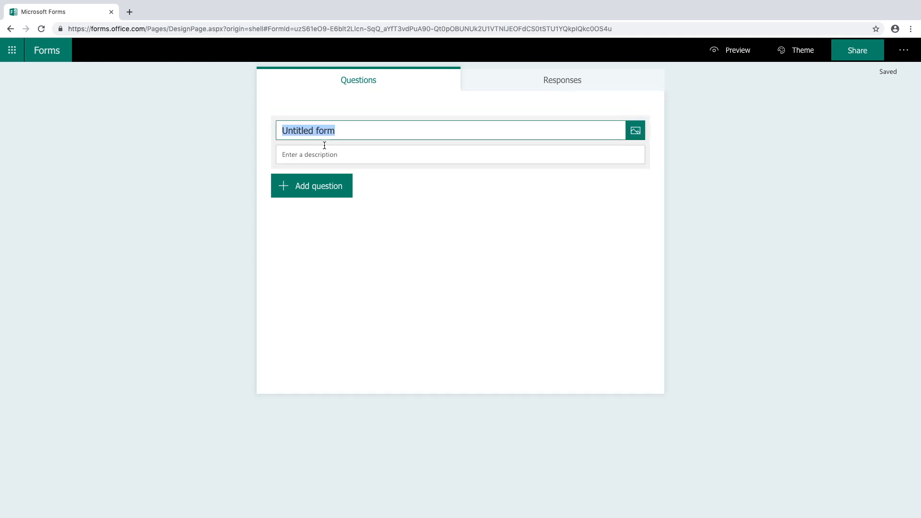
text(I want to know your details!)
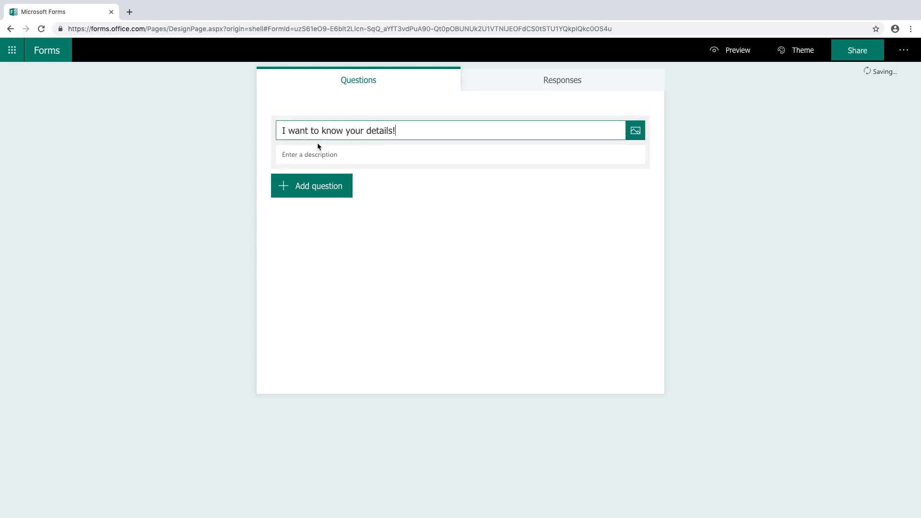
click(311, 154)
text(If you give me all of you)
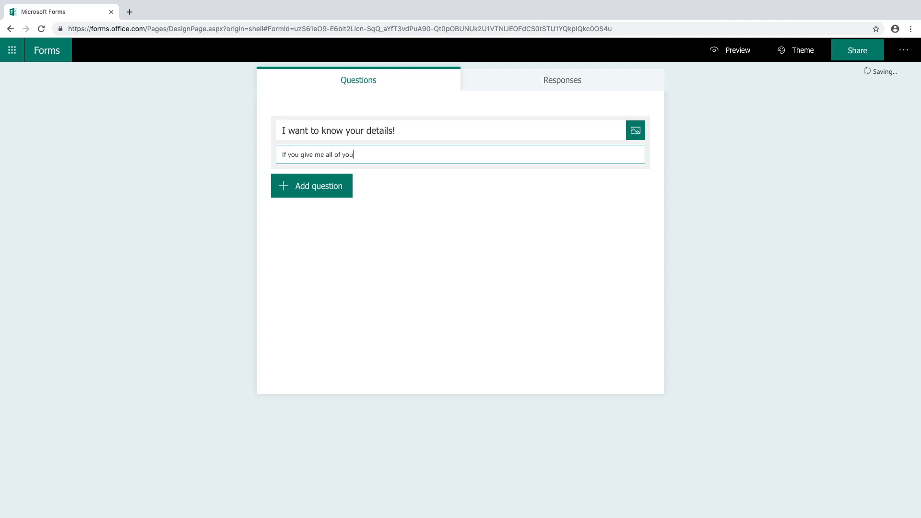
text(r contact details, we can communicate better as a team.)
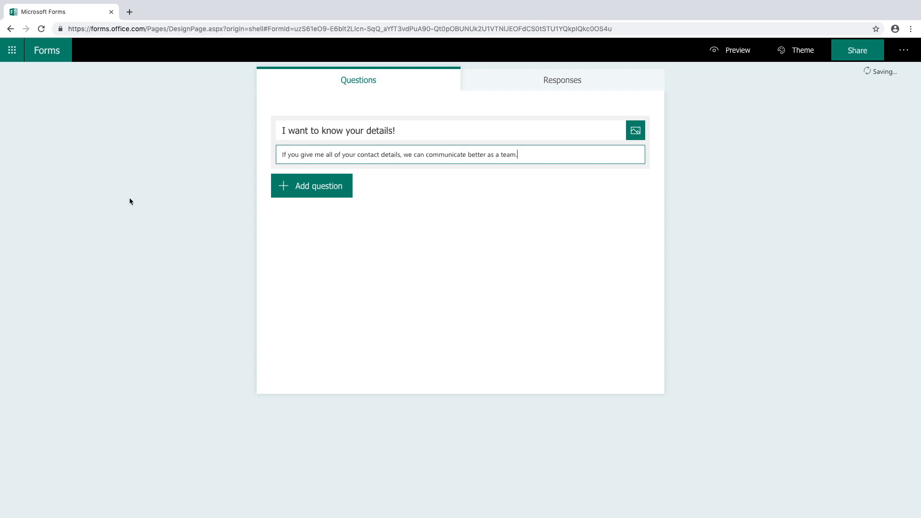
click(130, 198)
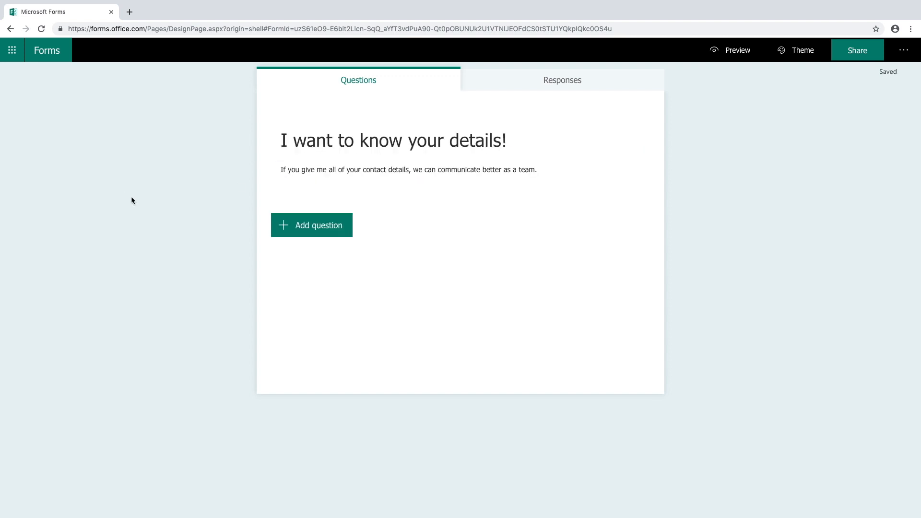
click(301, 225)
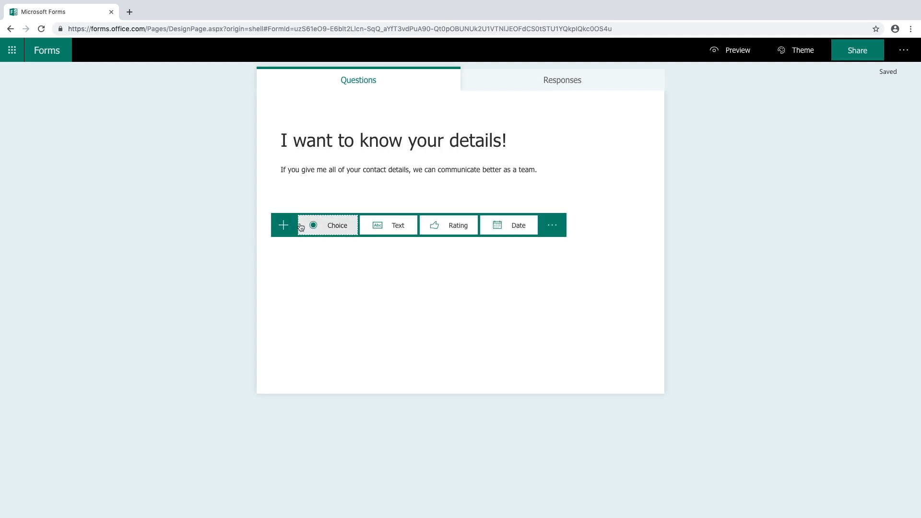
Add a required text question 'What is your Name?'.
click(401, 225)
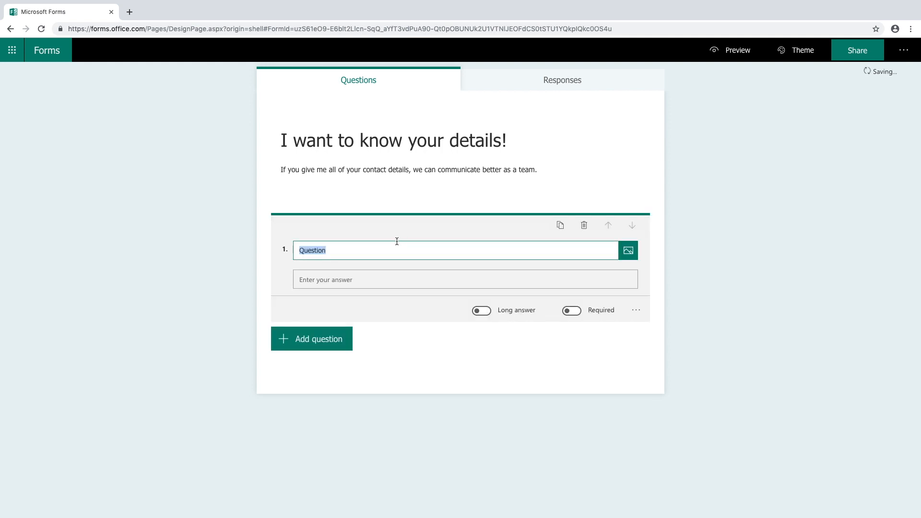
drag(373, 249, 238, 244)
text(What is your Name?)
click(578, 312)
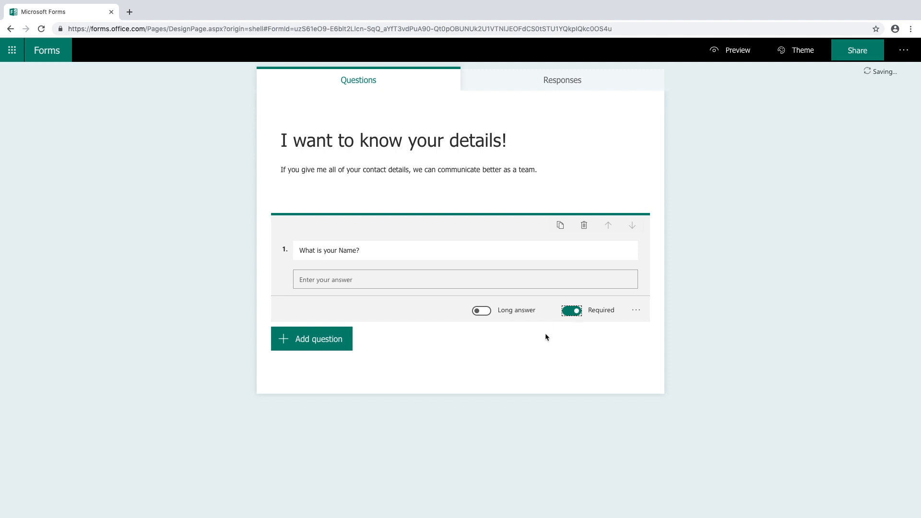
Give the name question the subtitle 'Just your first name only!'.
click(640, 315)
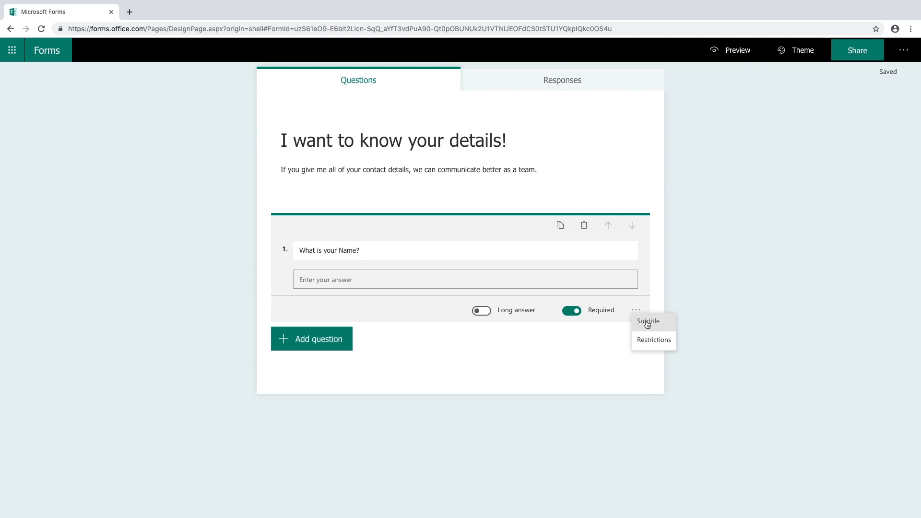
click(646, 321)
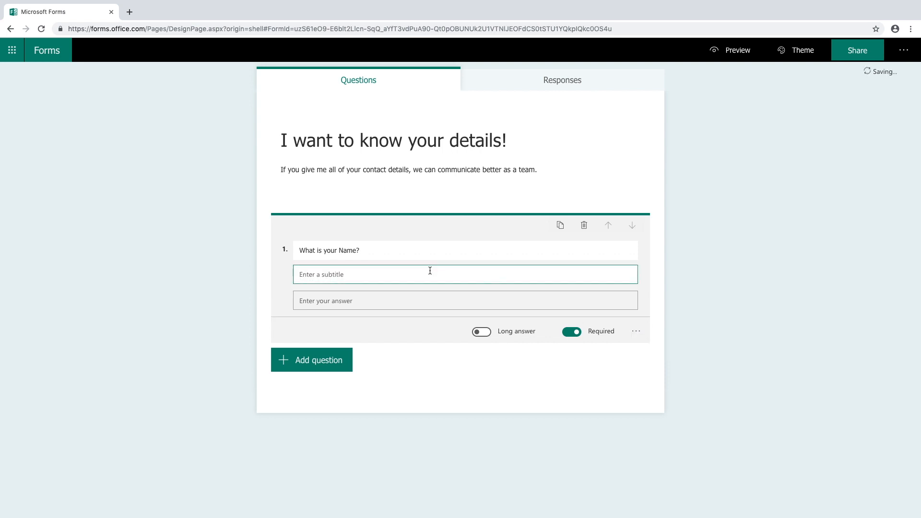
text(Just your first name only!)
click(403, 377)
click(330, 362)
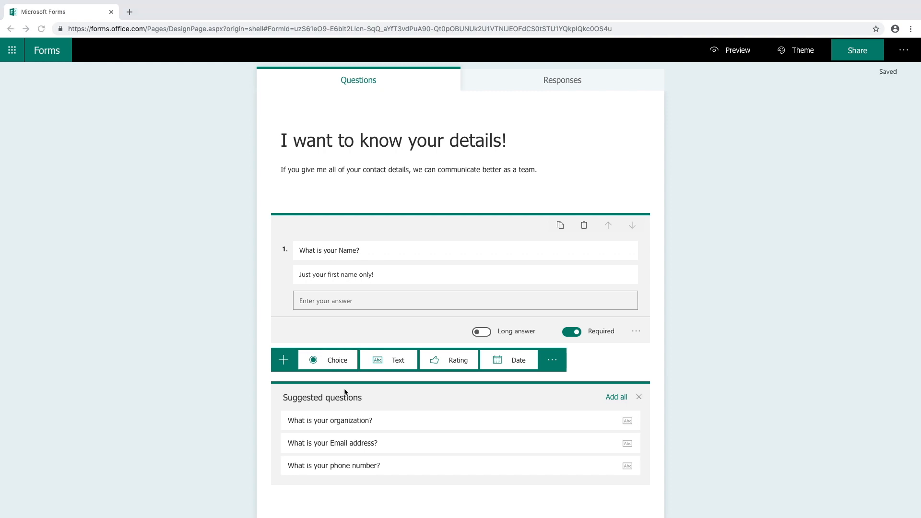
Add the suggested Email address and phone number questions to the form.
click(356, 442)
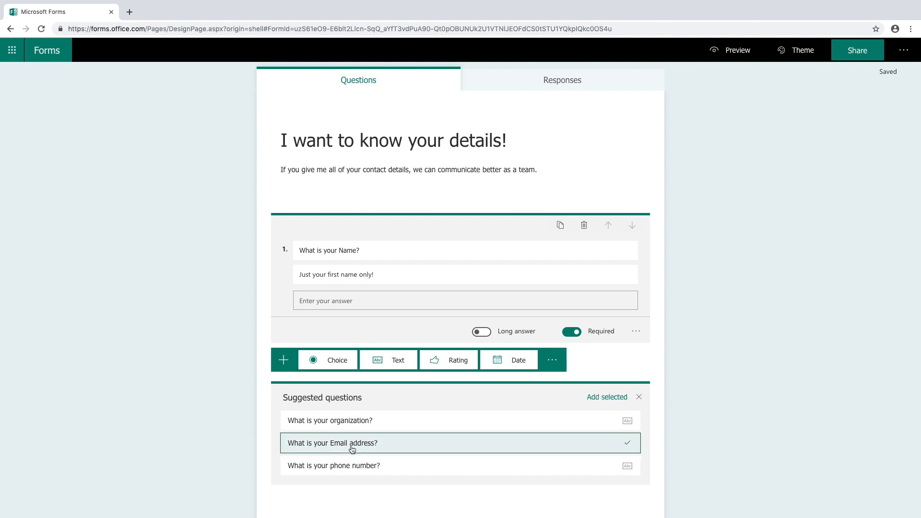
click(351, 466)
click(608, 397)
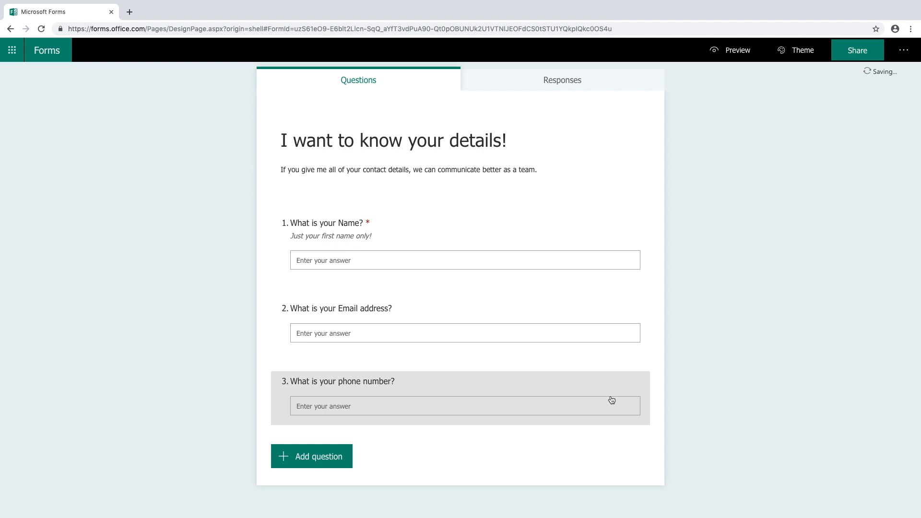
Add choice question 'Which method of contact do you prefer?' with first option Email.
click(338, 465)
click(333, 463)
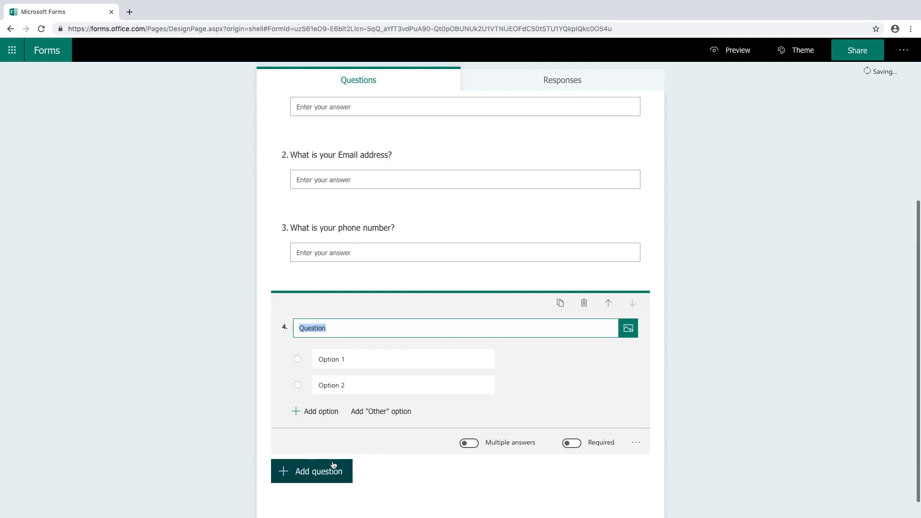
text(Which method of contact do you pref)
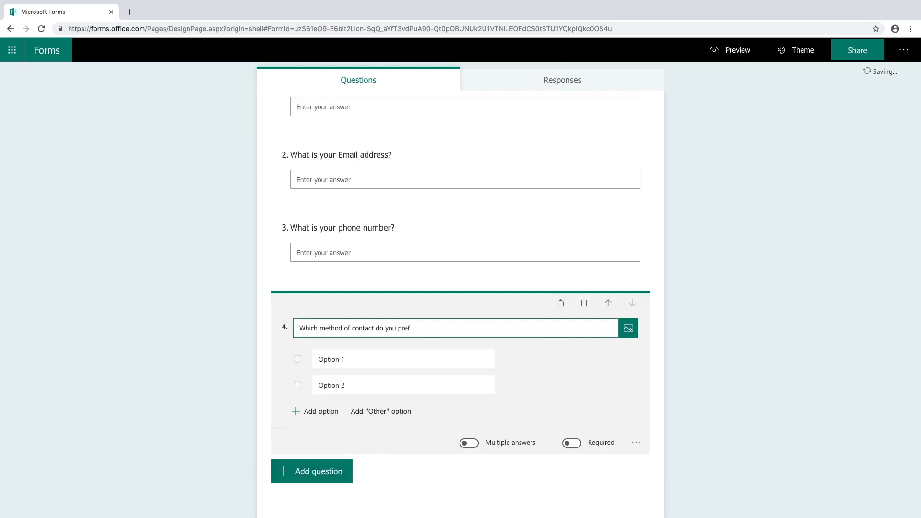
text(er?)
click(353, 359)
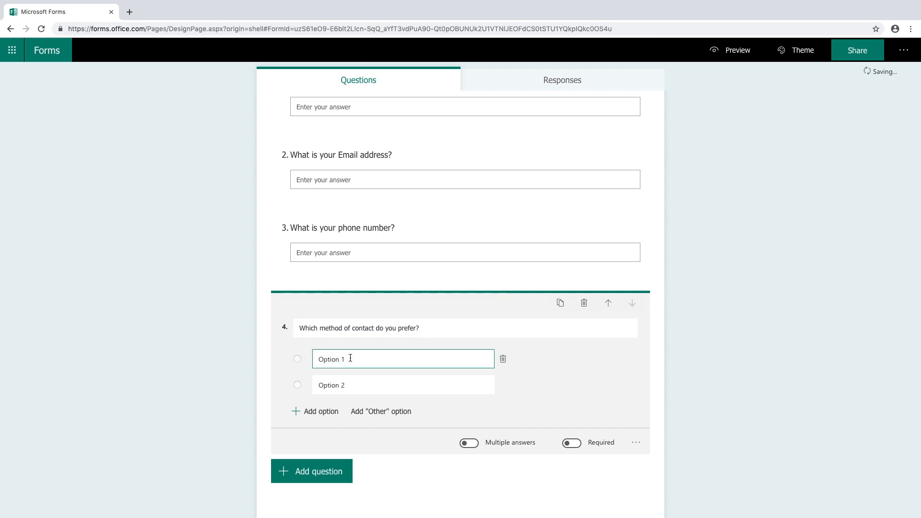
drag(351, 358, 301, 355)
text(Email)
Set the second option to Phone, allow multiple answers, and preview the form.
click(333, 385)
drag(346, 386, 314, 385)
text(Phone)
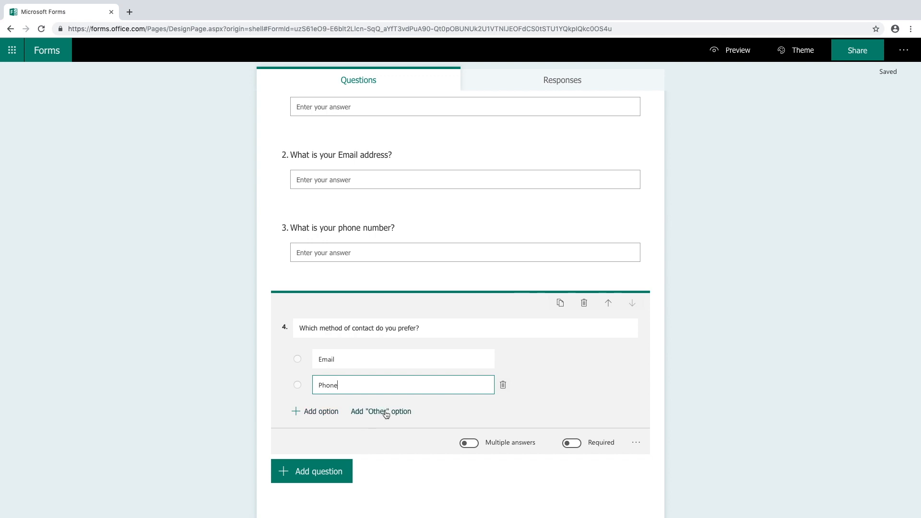
click(469, 443)
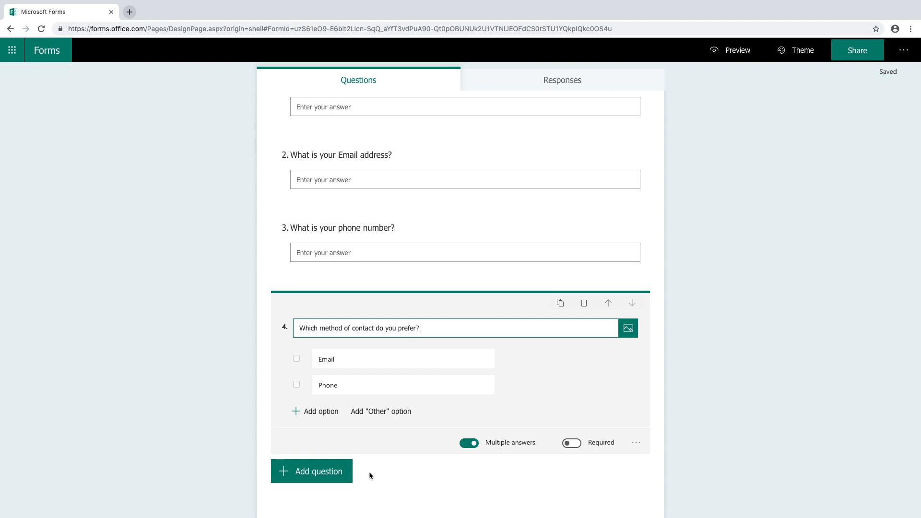
click(724, 48)
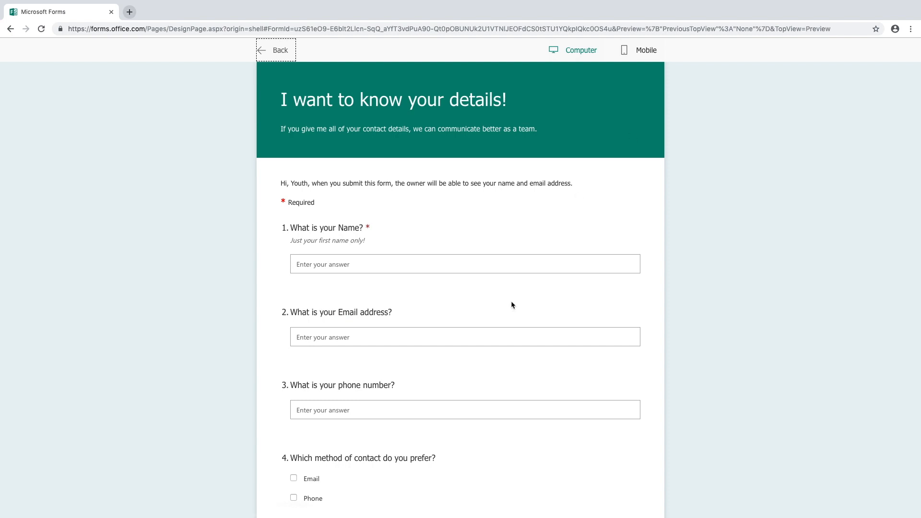
Submit a test response with a sample name, email, phone number and Email preference.
click(399, 271)
text(Cat)
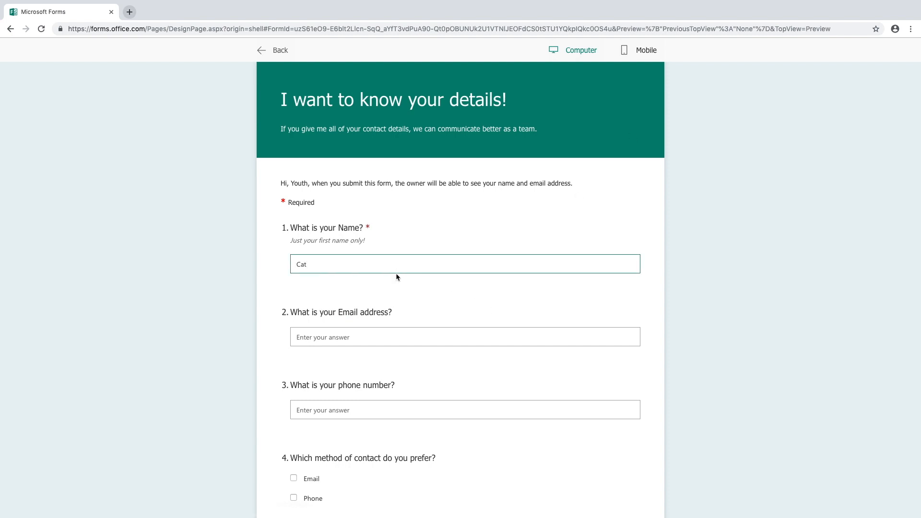
click(331, 336)
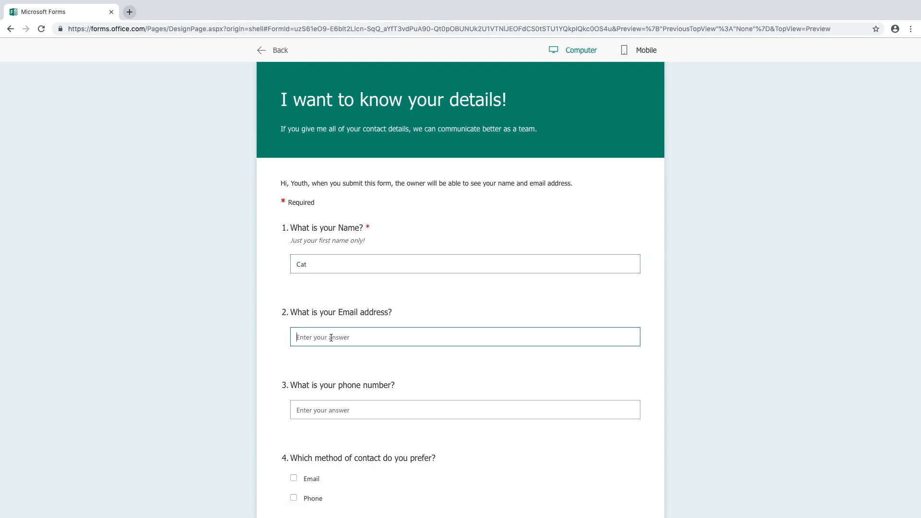
click(333, 409)
text(0800PEACETRAIN)
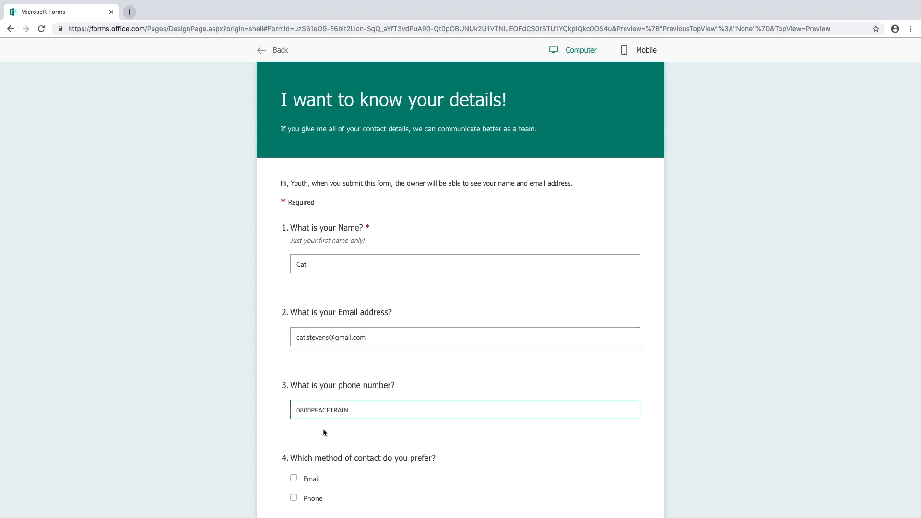
scroll(323, 432, down, 1)
scroll(323, 434, down, 2)
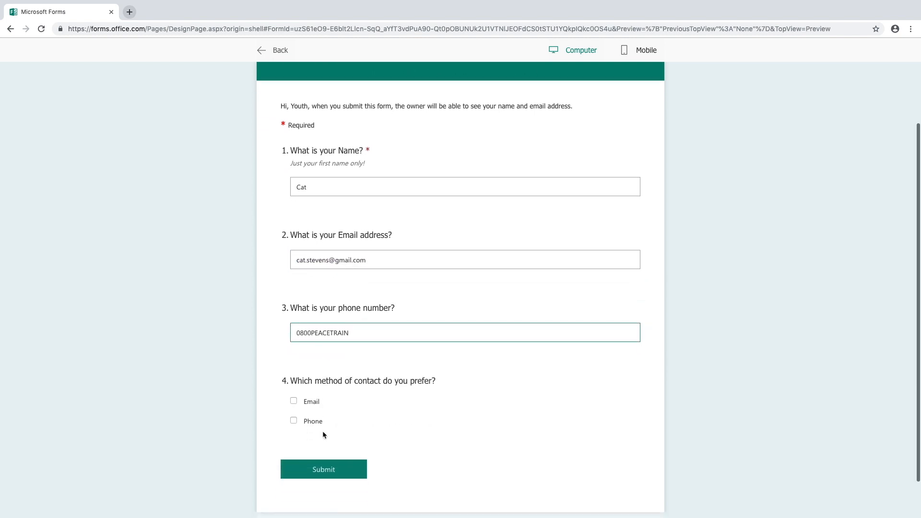
click(294, 401)
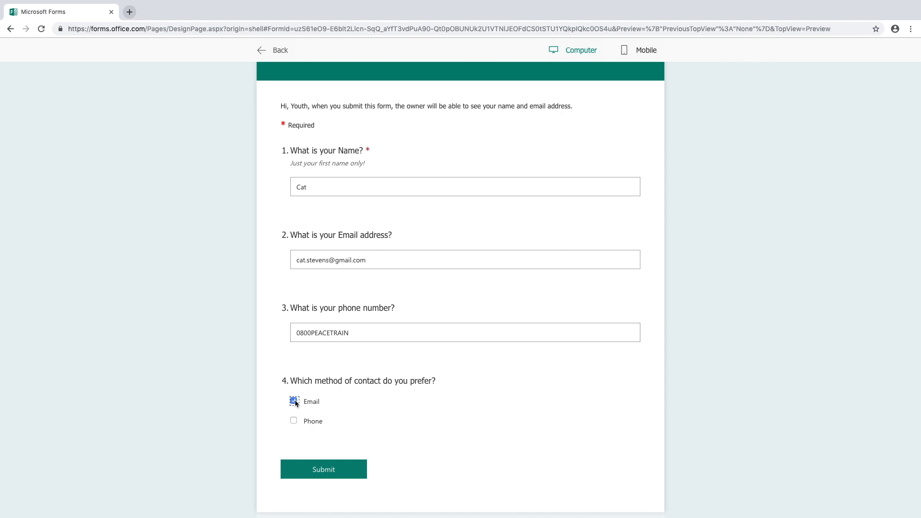
click(320, 469)
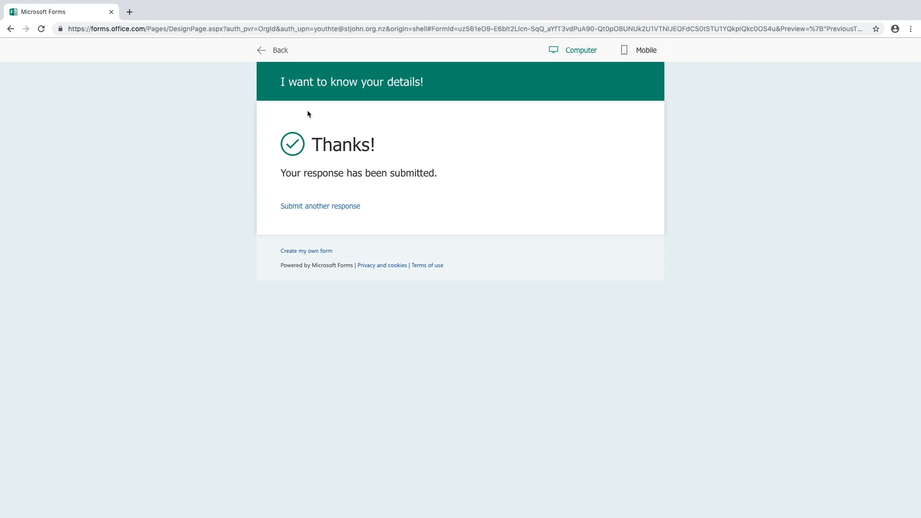
Set the thank-you message to 'Thanks for letting me know your details! I'll be in touch soon.'.
click(280, 50)
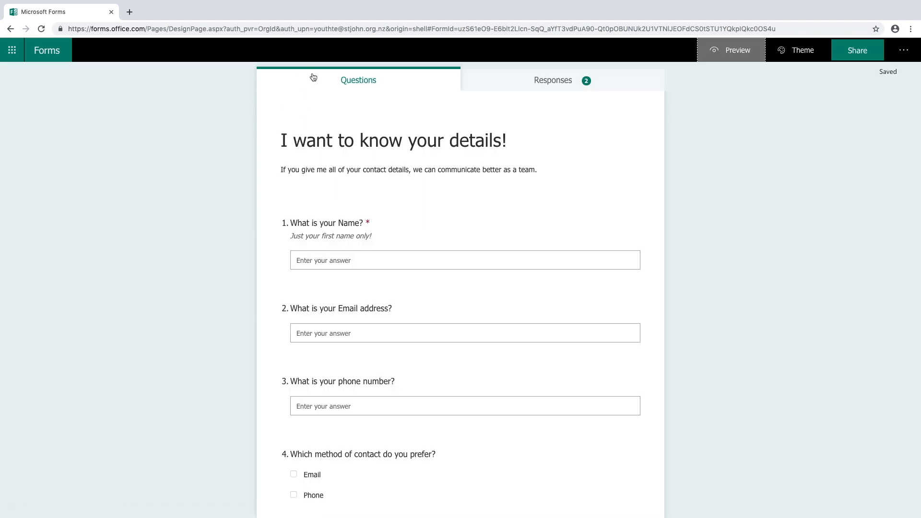
click(911, 56)
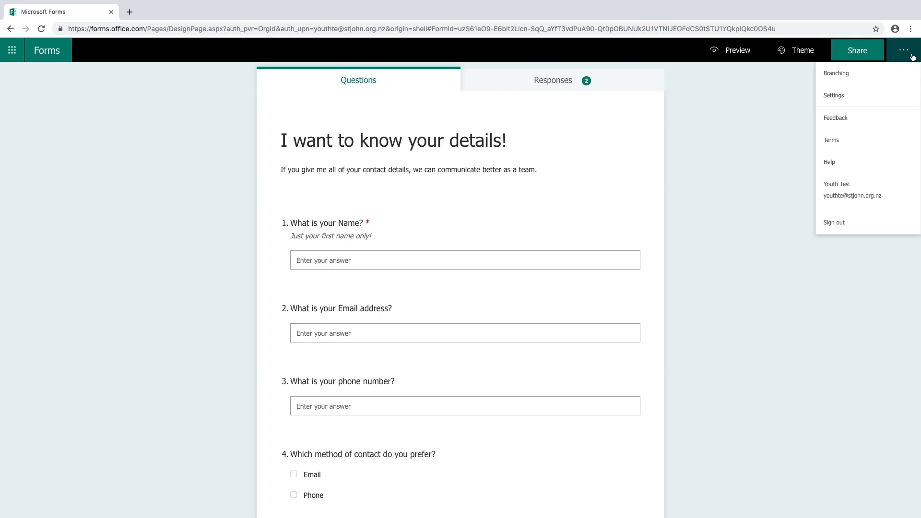
click(879, 94)
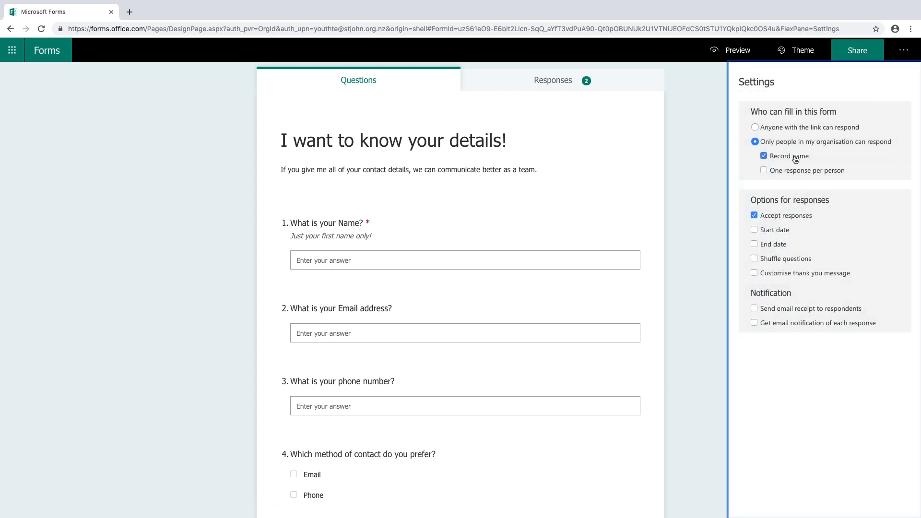
click(779, 275)
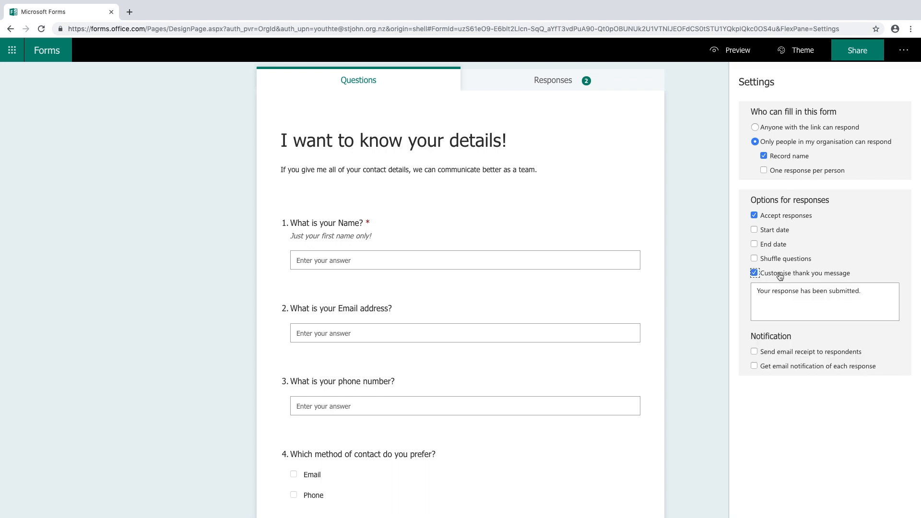
click(783, 300)
text(Thanks for letting me know your detail)
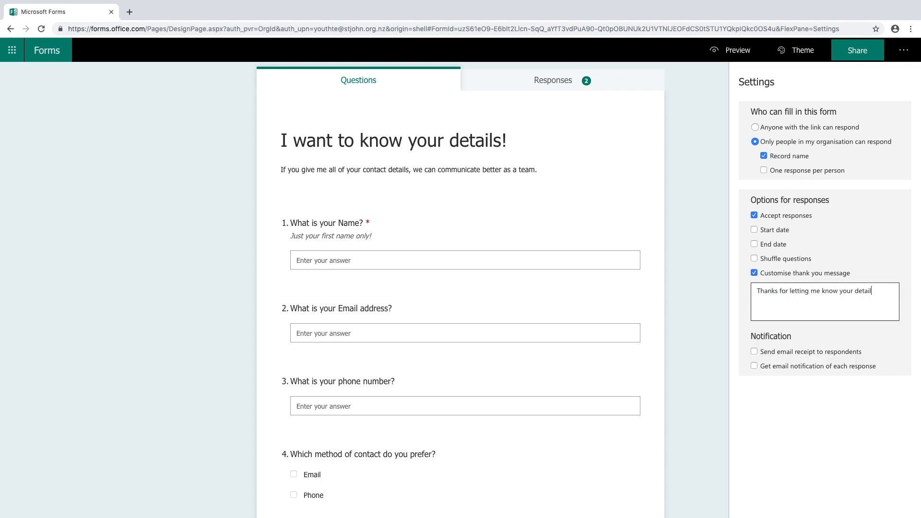
text(s! I'll be in touch soon.)
click(807, 50)
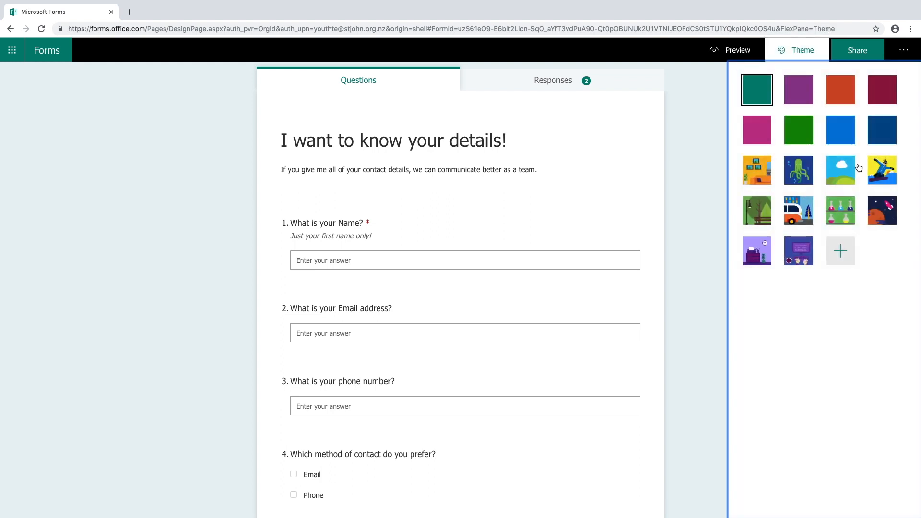
Apply the snowboarder illustration theme to the form.
click(880, 167)
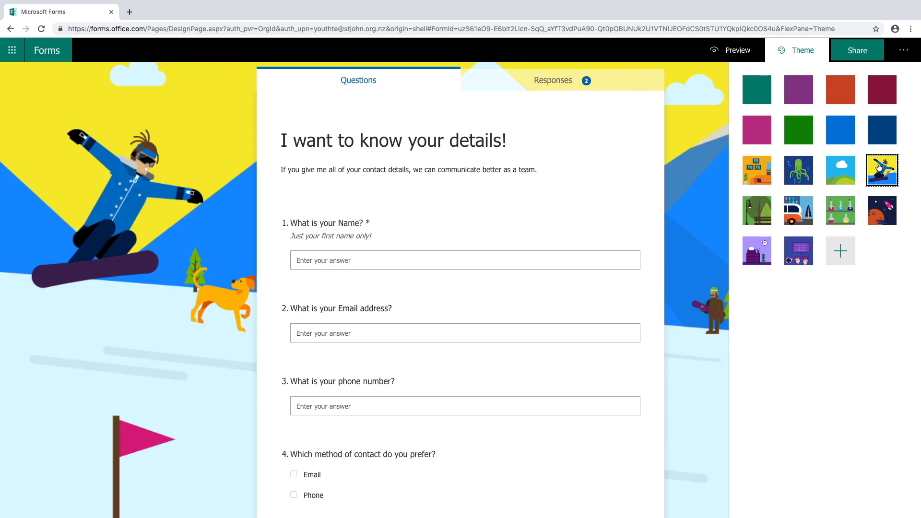
double_click(879, 168)
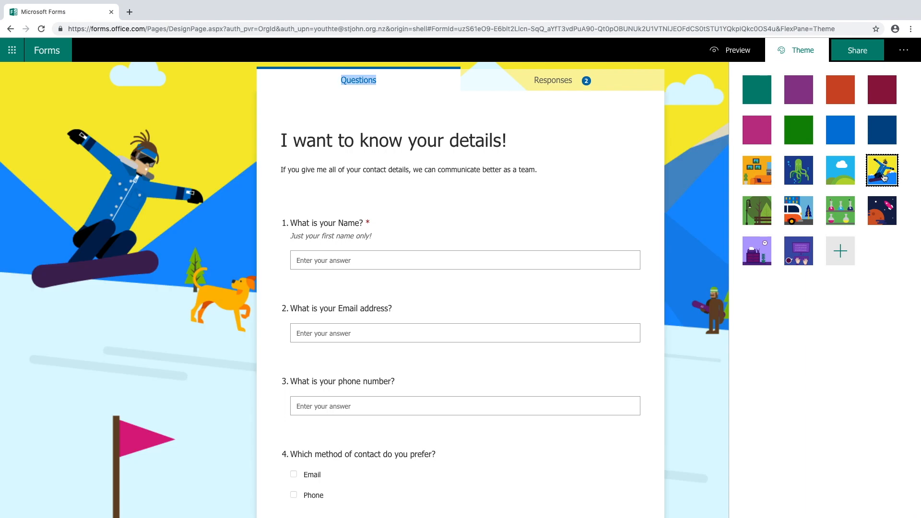
click(904, 57)
click(902, 52)
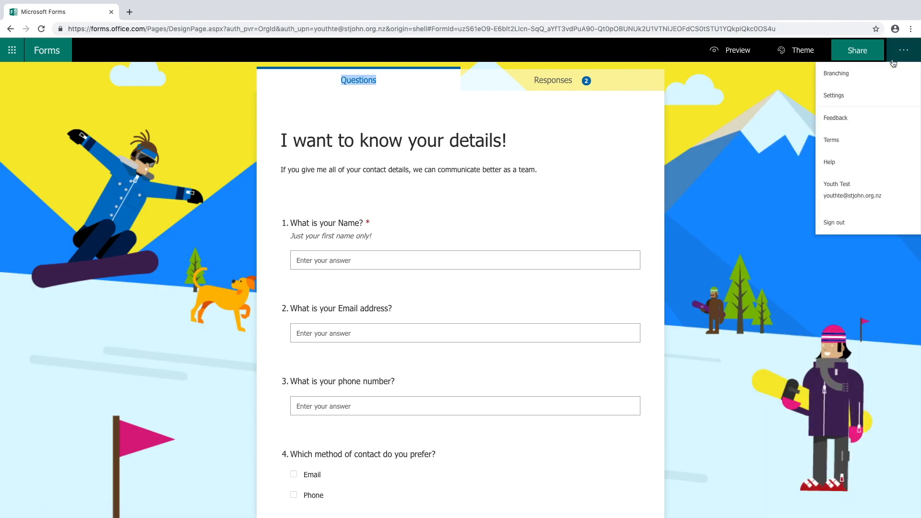
Let anyone with the link respond, with no start or end date, and view sharing options.
click(866, 98)
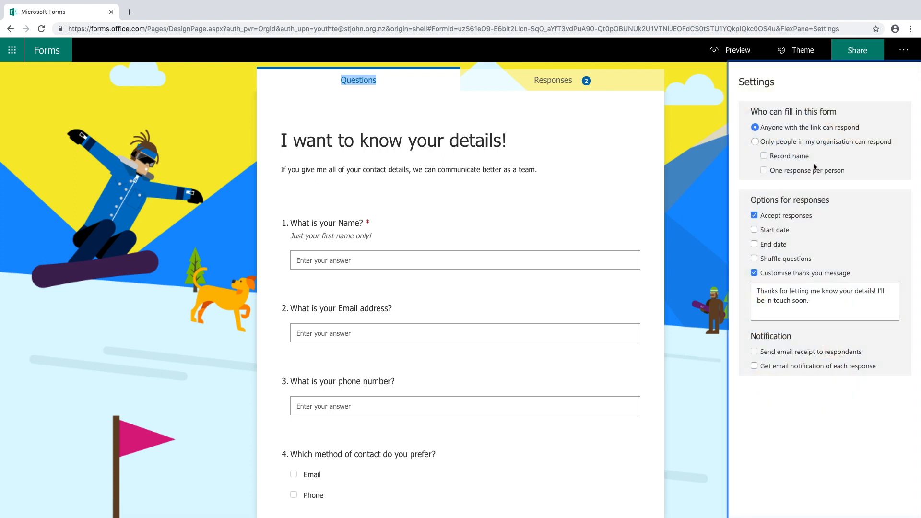
click(755, 230)
click(755, 230)
click(755, 245)
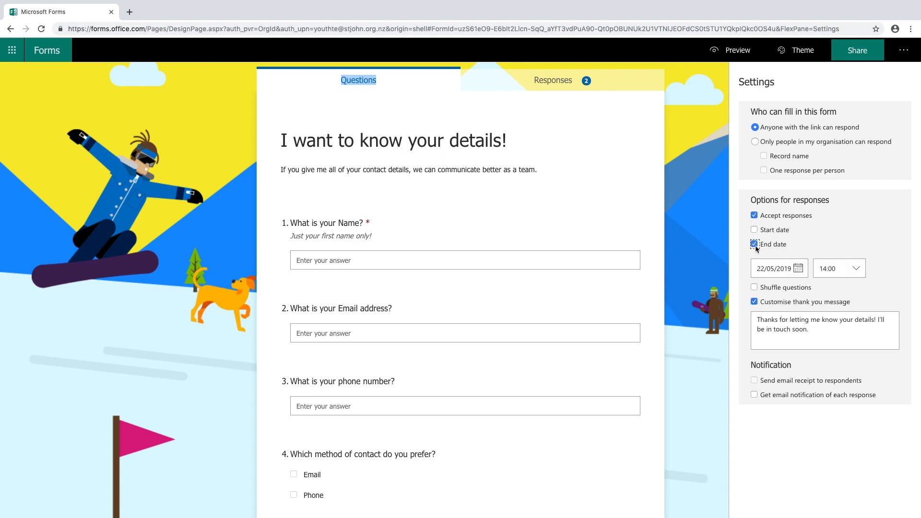
click(755, 244)
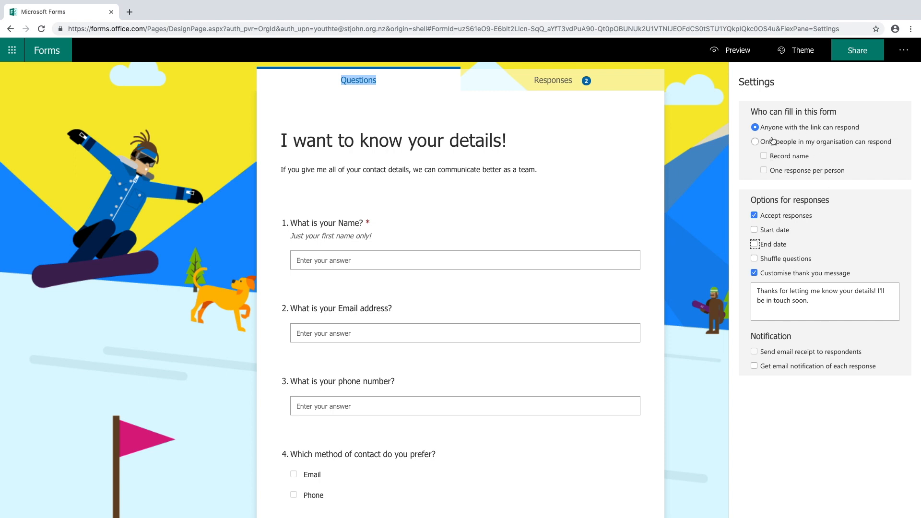
click(756, 129)
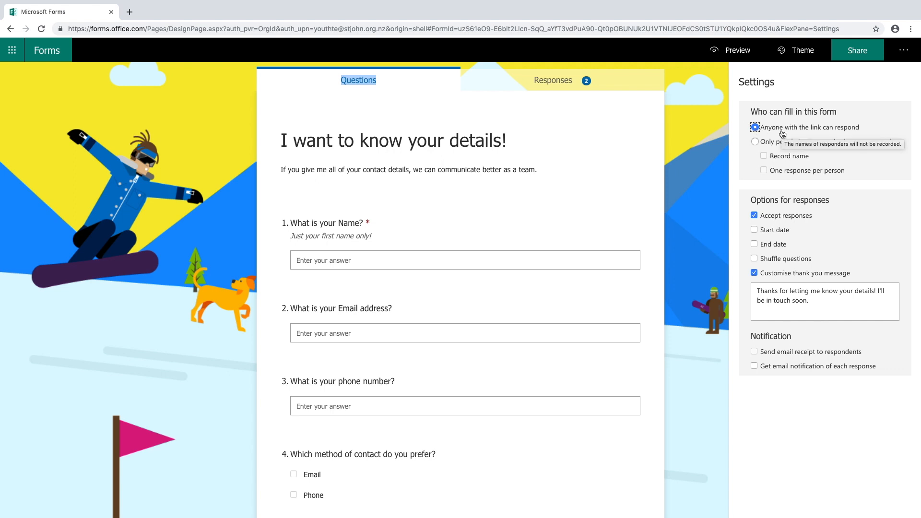
click(755, 143)
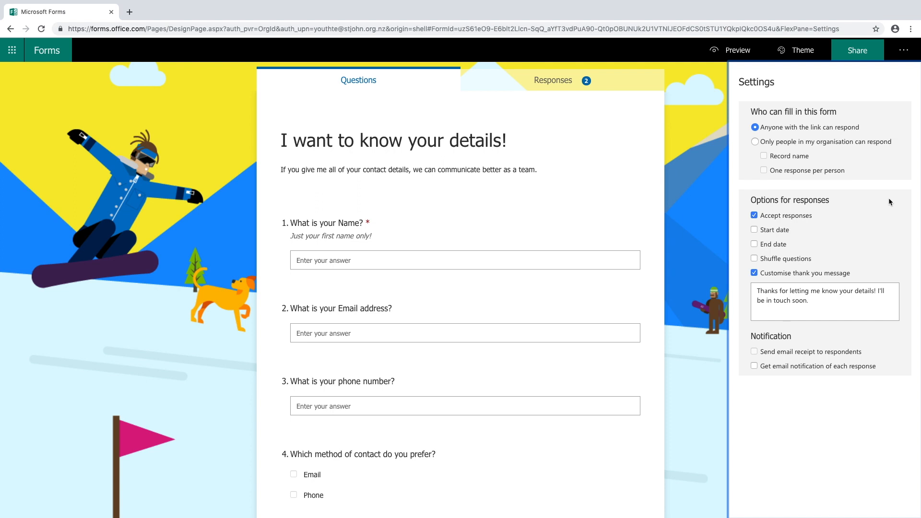
click(862, 57)
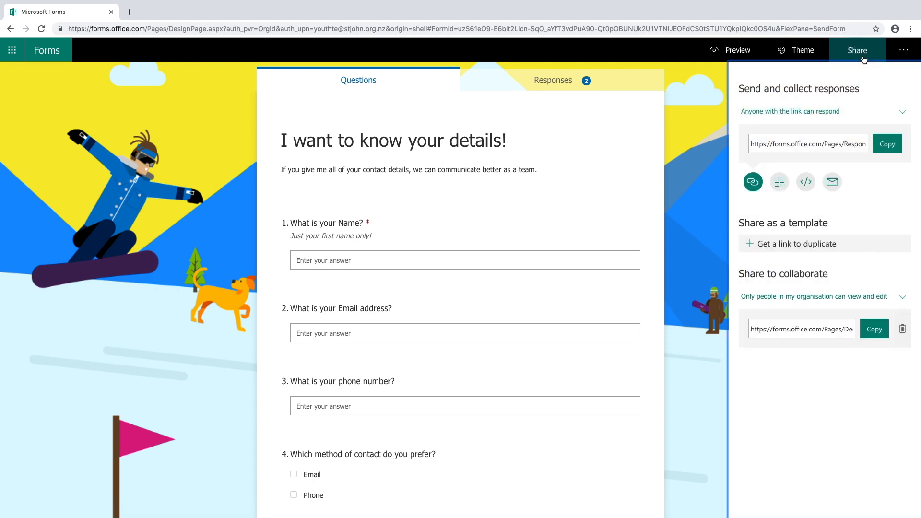
Keep responses open to Anyone with the link and copy the public response link.
click(833, 113)
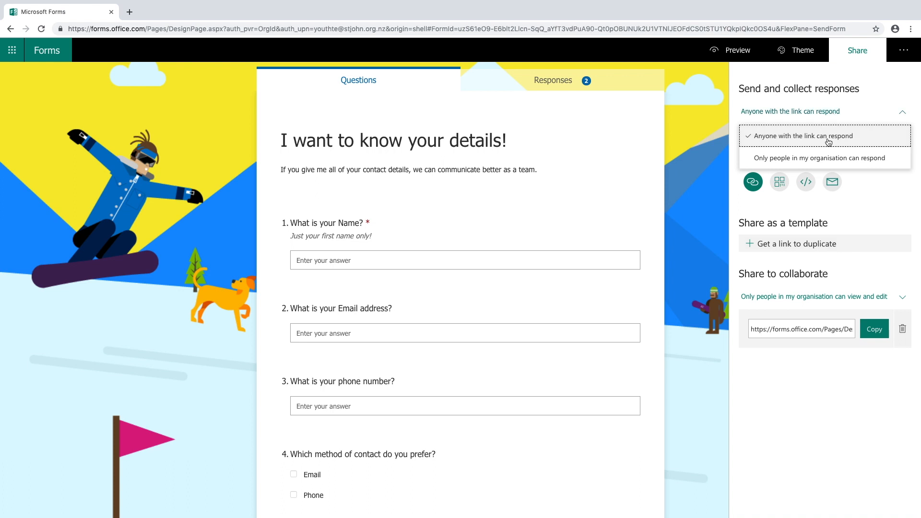
click(826, 128)
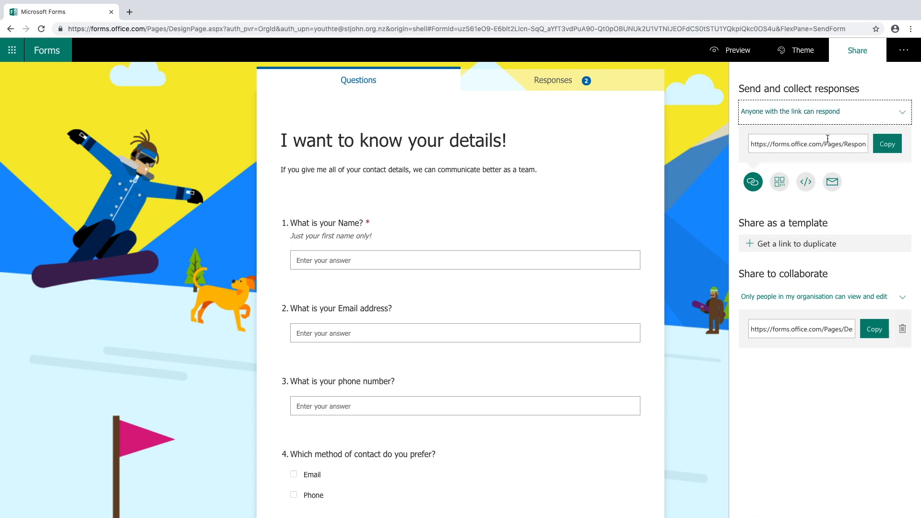
click(888, 144)
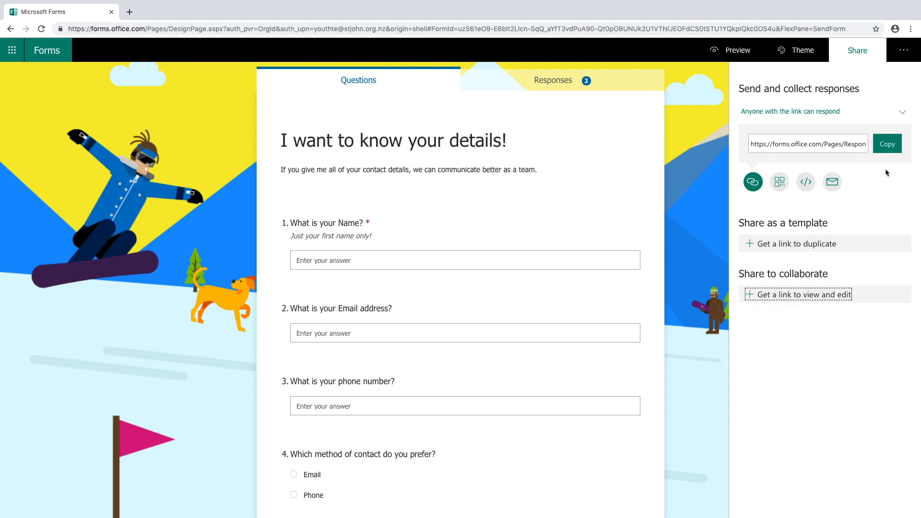
Copy a view-and-edit link, then review the summary of the 2 responses.
click(824, 301)
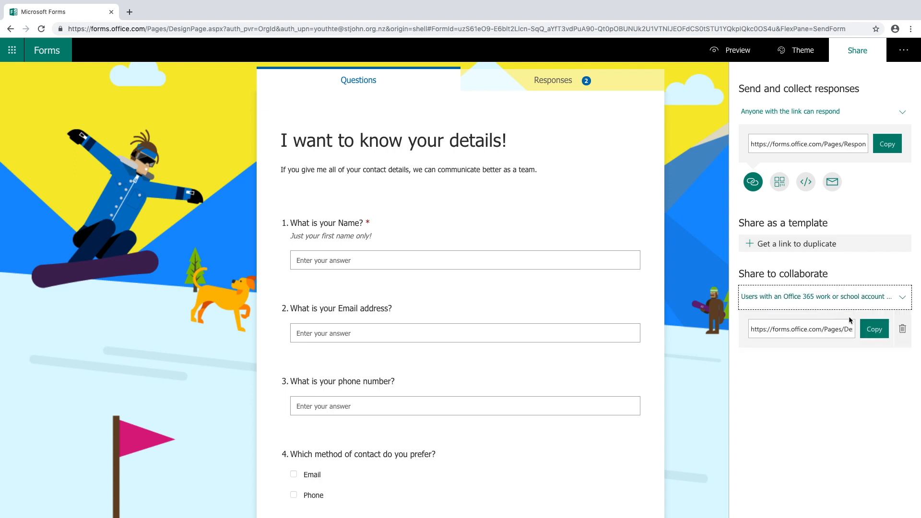
click(875, 331)
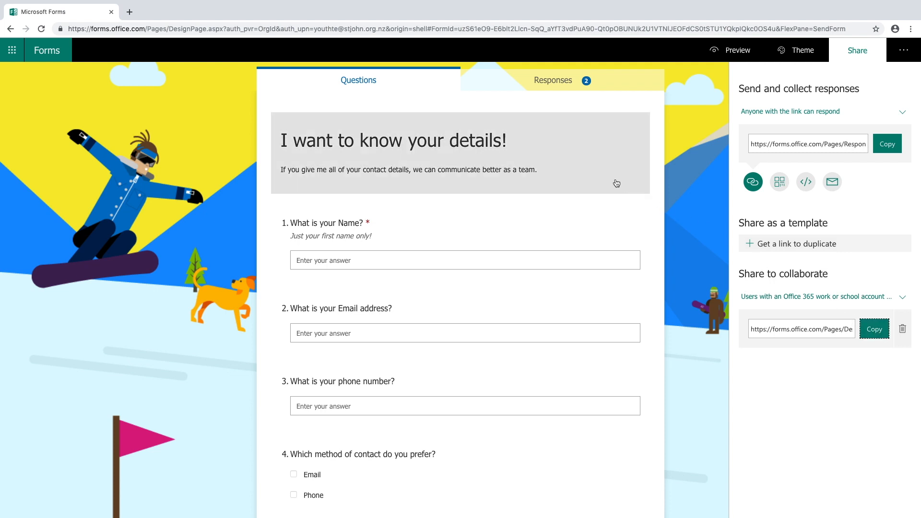
click(564, 82)
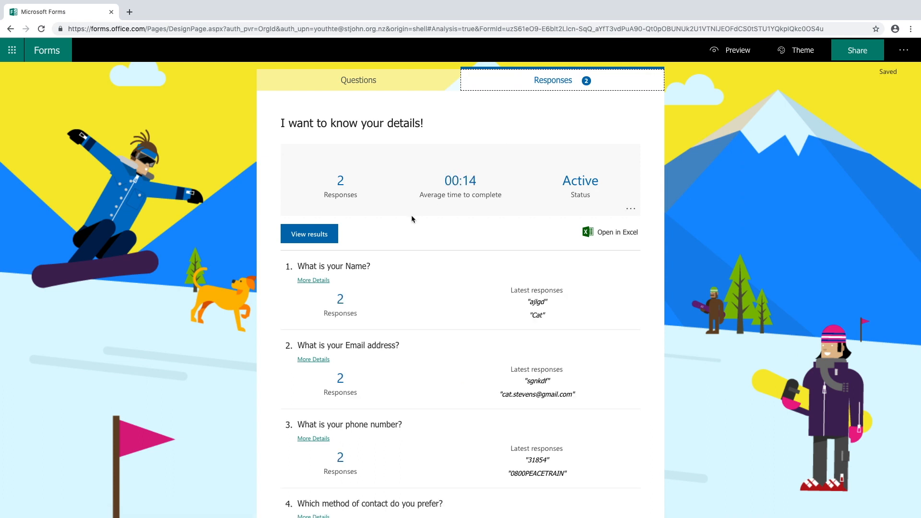
click(328, 237)
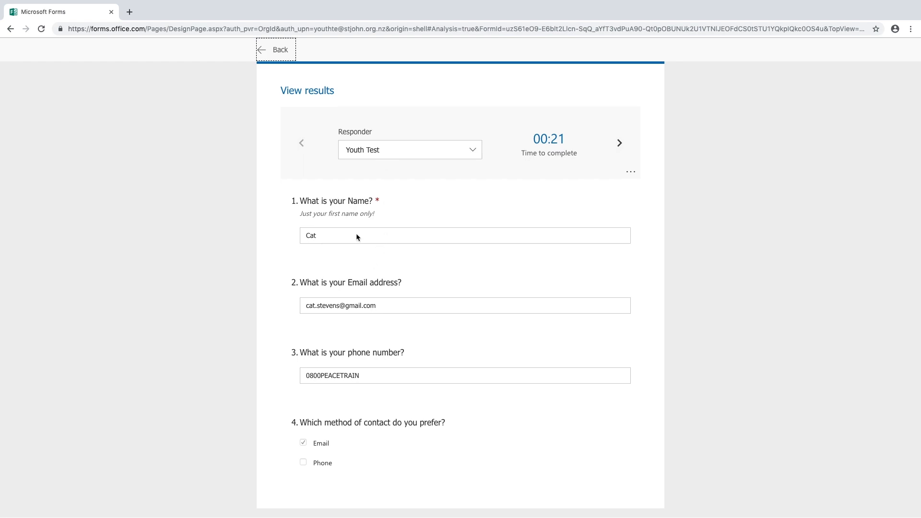
click(286, 48)
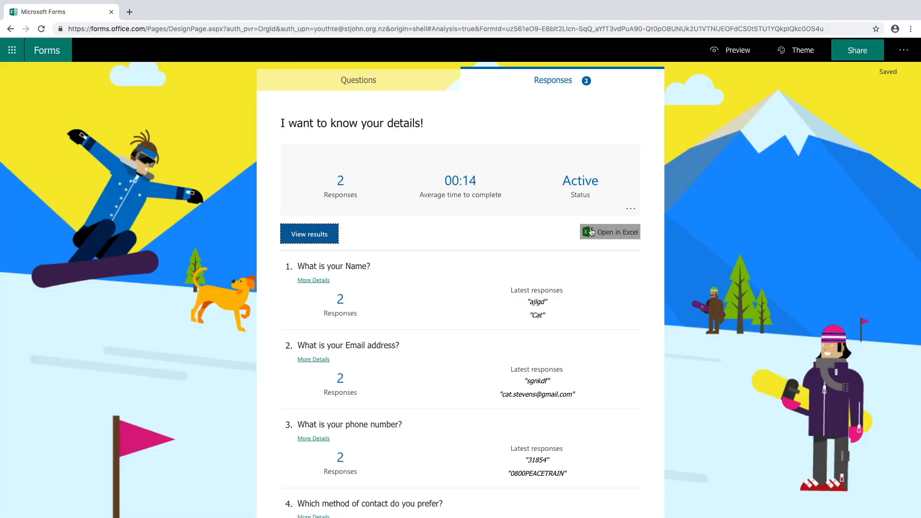
click(593, 233)
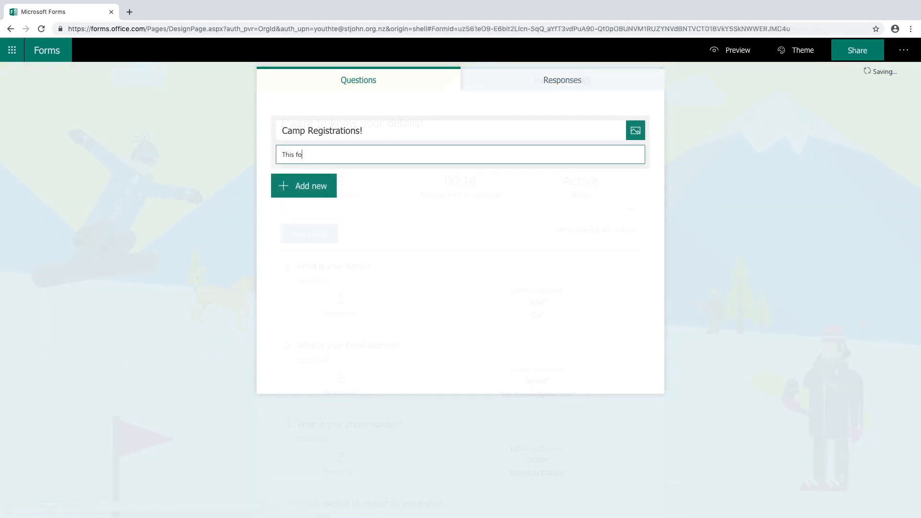
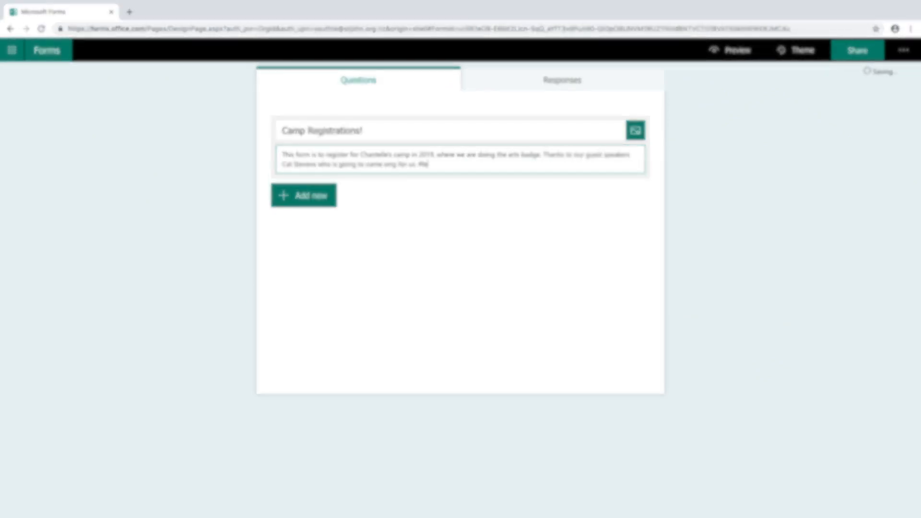
Finish the camp description and add the choice question 'Are you a leader or a cadet?' (Leader, Cadet).
click(327, 202)
click(332, 237)
text(Are you a leader or a cadet?)
click(364, 313)
text(Leader)
click(364, 340)
text(Cadet)
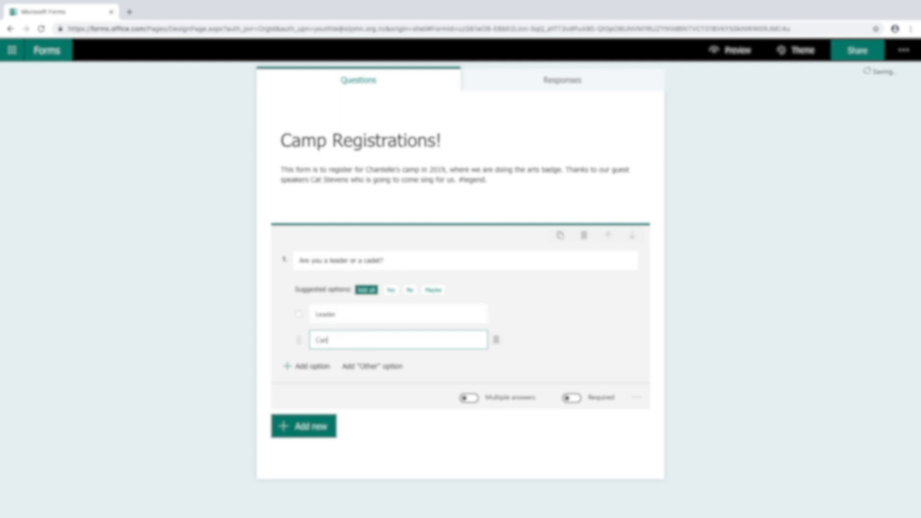
Add the text question 'What's your name?' and make both questions required.
click(304, 426)
click(393, 321)
text(What's your name?)
click(572, 406)
click(460, 254)
Add suggested email and phone questions, plus 'Are you an absolute legend?' with Yes/No options.
click(572, 349)
click(480, 426)
click(305, 340)
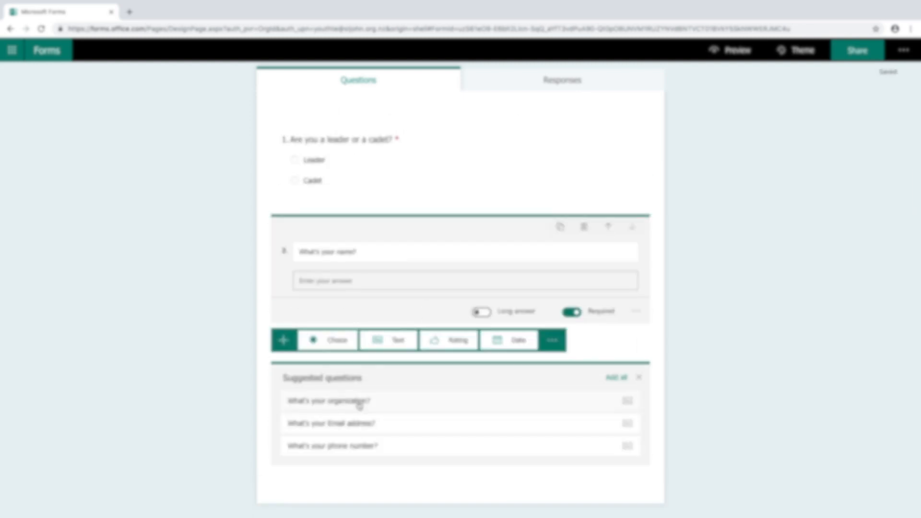
click(617, 377)
click(391, 445)
text(Are you an absolute legend?)
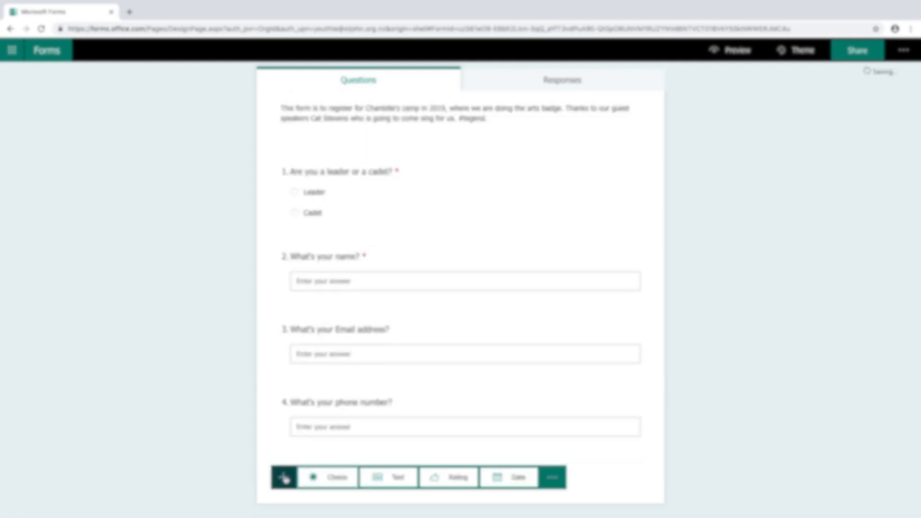
click(392, 357)
click(409, 358)
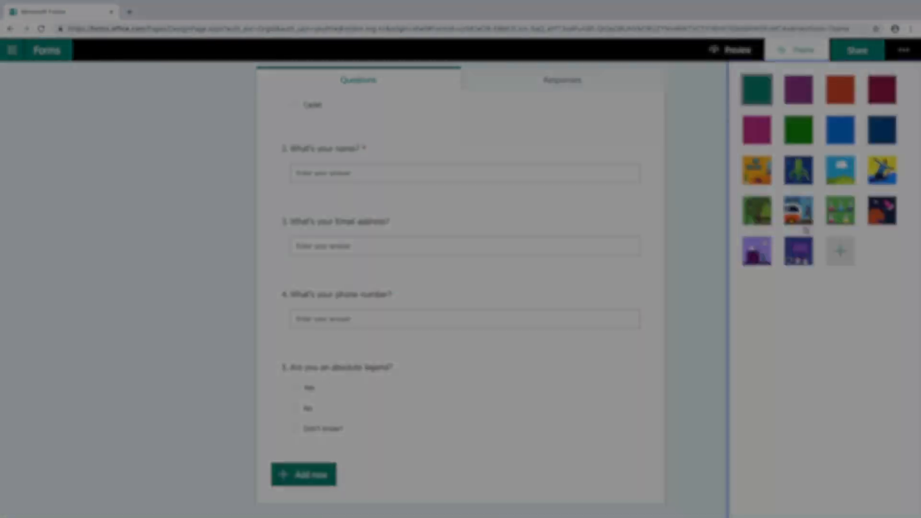